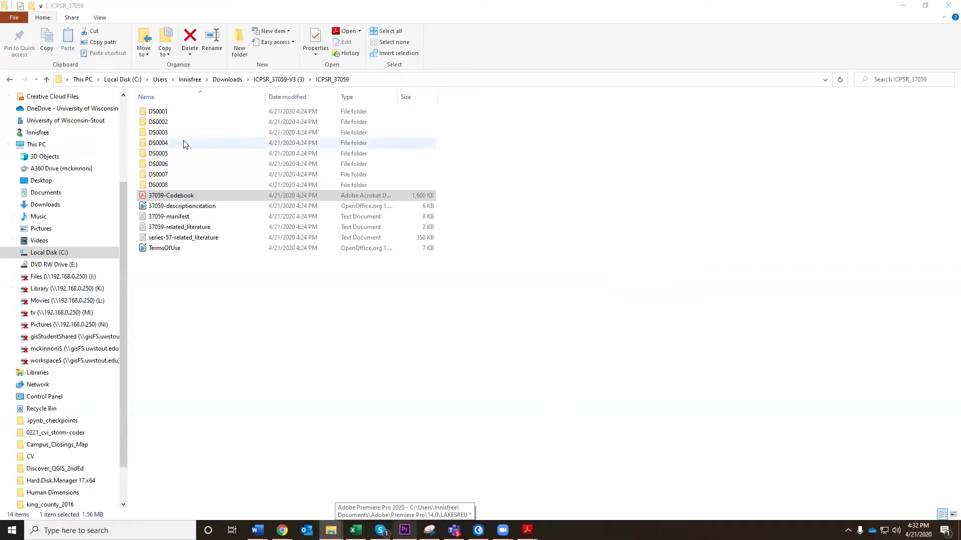
Open 37059-0001-Data from the DS0001 folder in WordPad to view the raw data
double_click(163, 114)
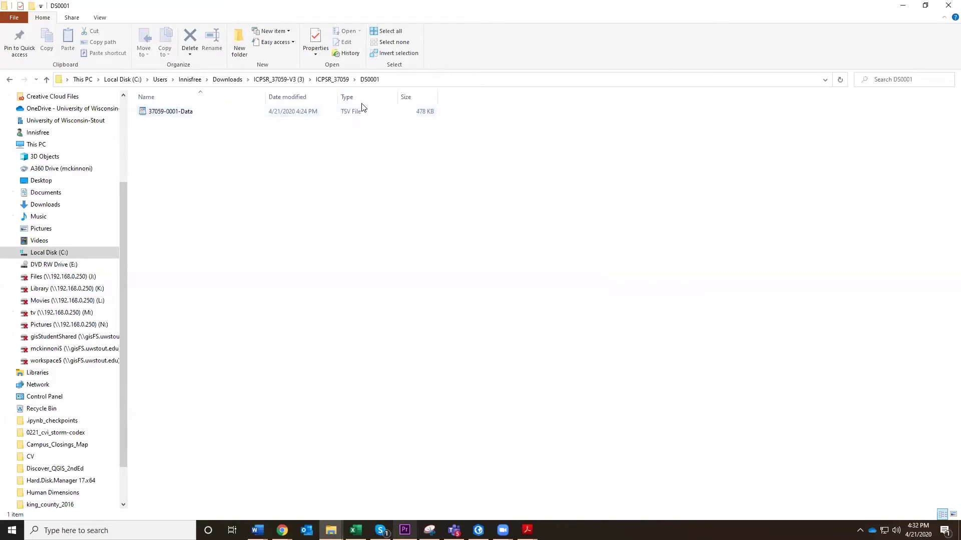
left_click(274, 115)
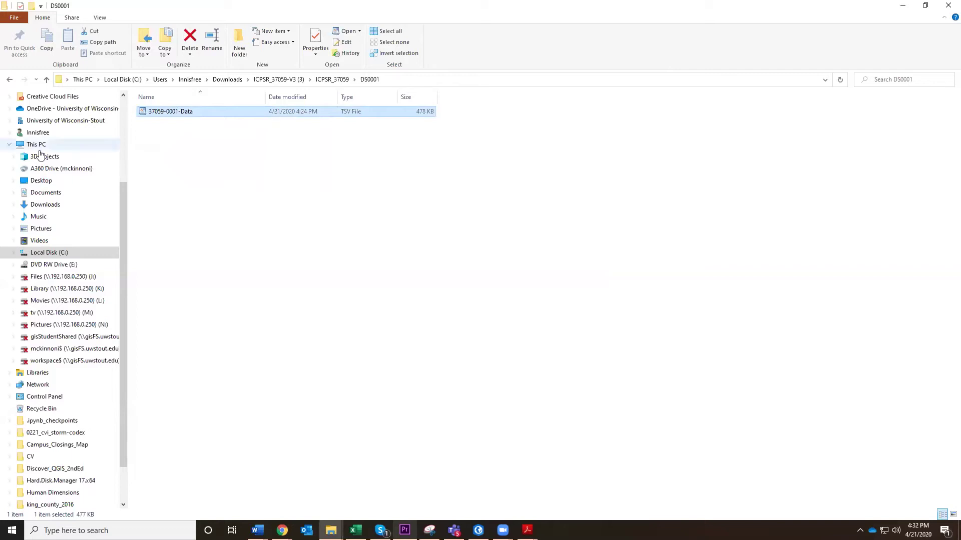
double_click(166, 113)
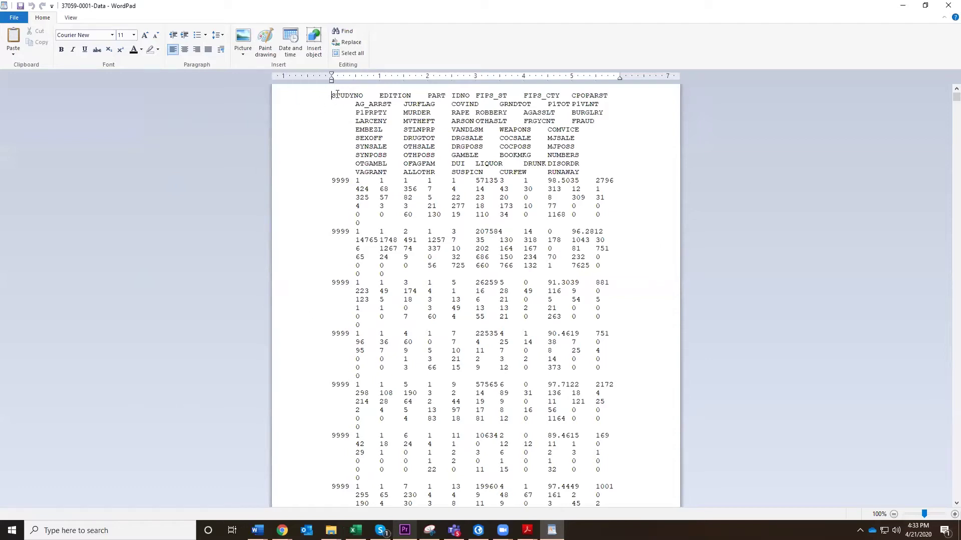
Select the gap between the STUDYNO and EDITION headings to check the separator
left_click(363, 95)
left_click_drag(363, 95, 382, 89)
left_click(378, 96)
left_click_drag(381, 91, 428, 96)
Go to Excel's empty Sheet1 and start a Get Data From Text/CSV import
left_click(355, 530)
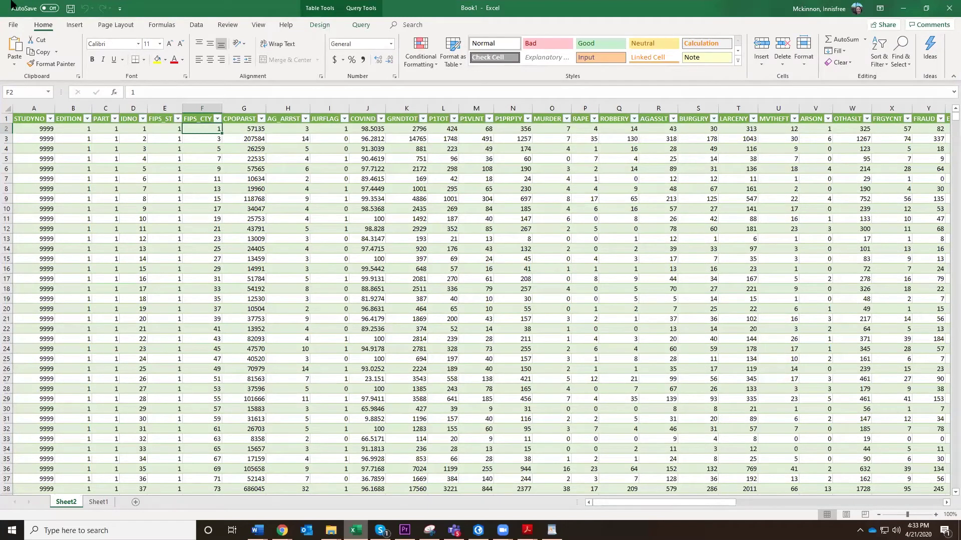
left_click(92, 504)
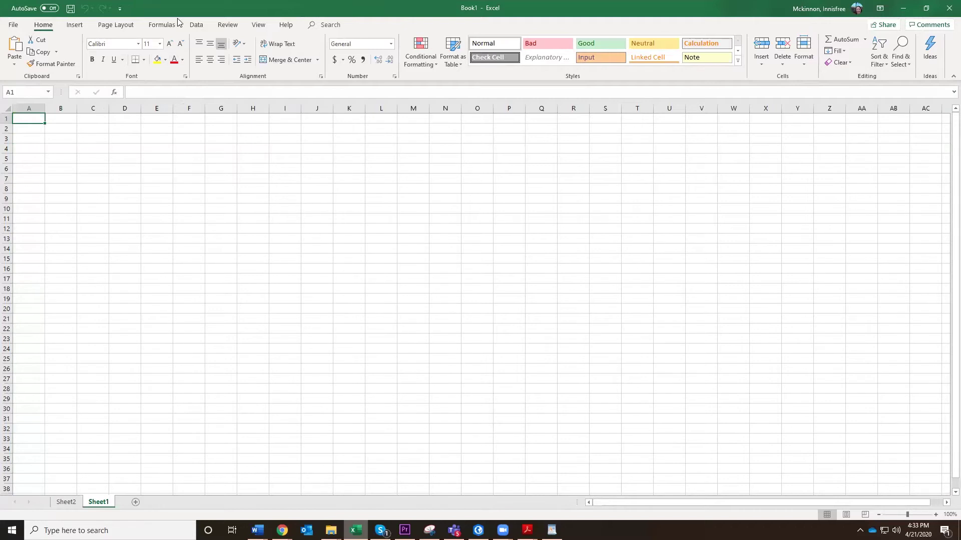
left_click(194, 25)
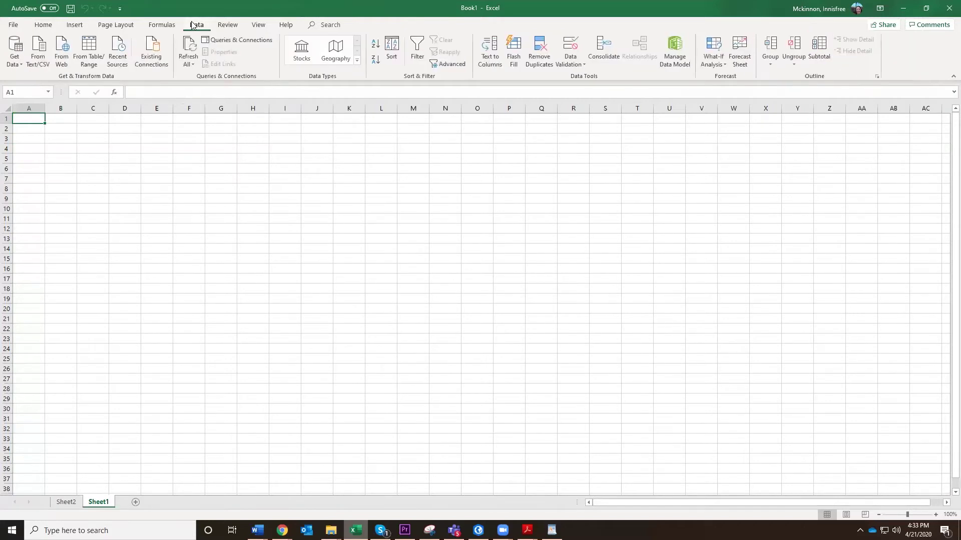
left_click(17, 65)
mouse_move(61, 77)
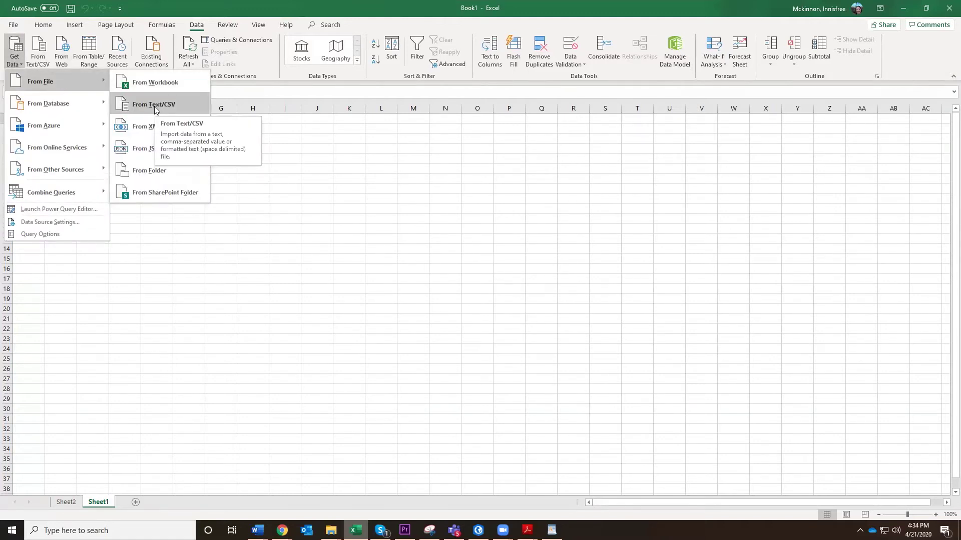
left_click(15, 53)
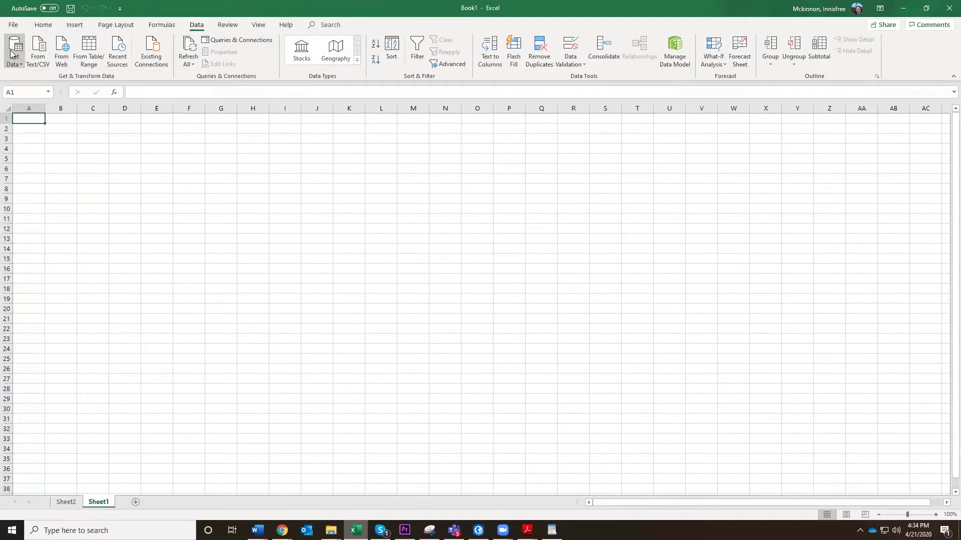
List All Files in the import browser and choose the 37059-0001-Data TSV
left_click(35, 55)
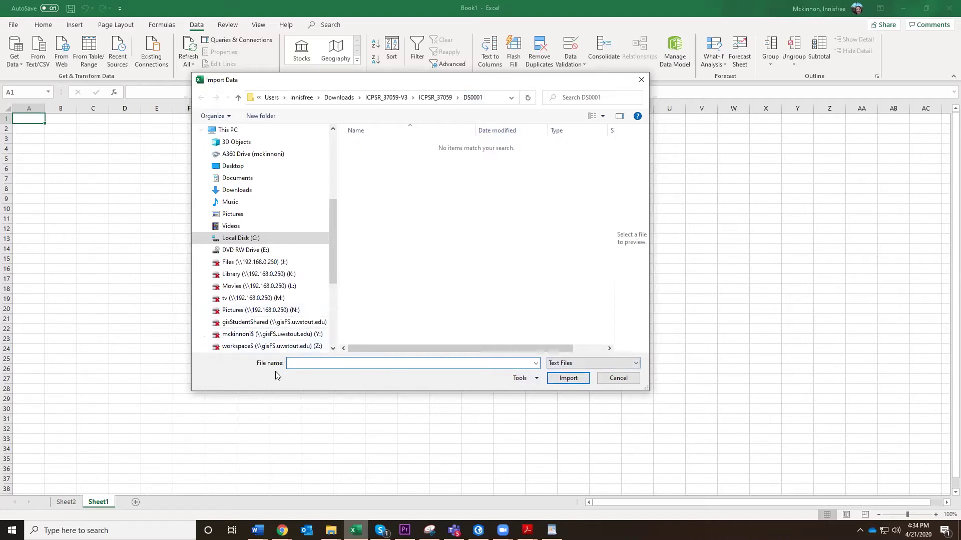
left_click(615, 363)
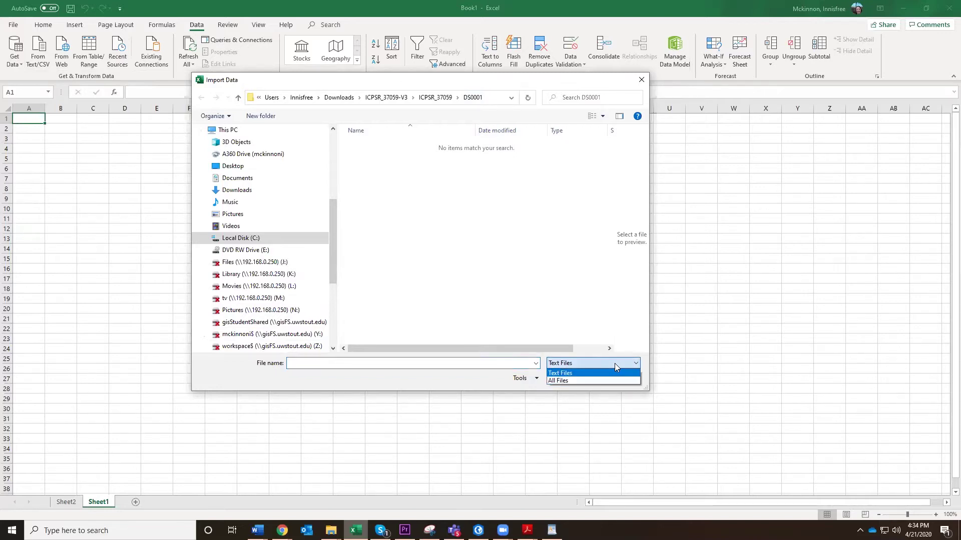
left_click(553, 381)
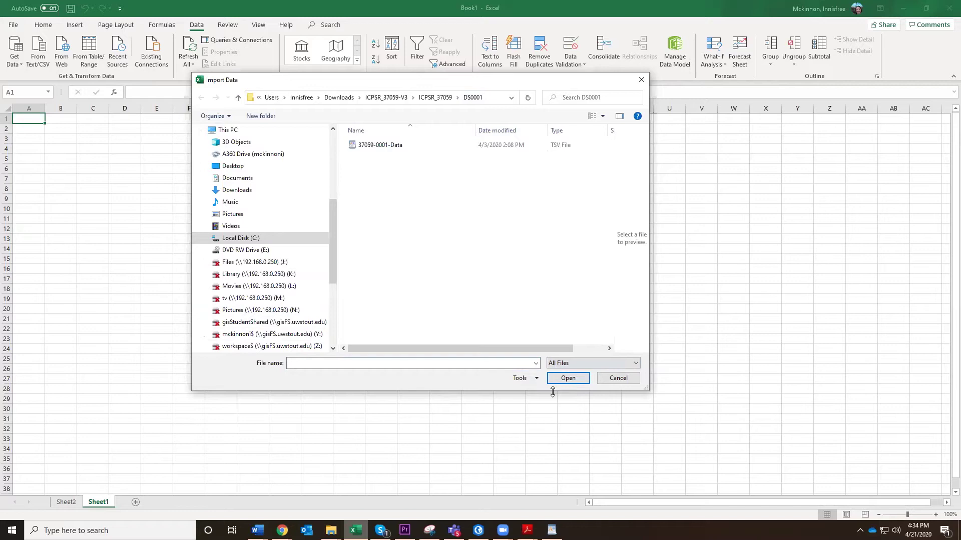
left_click(567, 365)
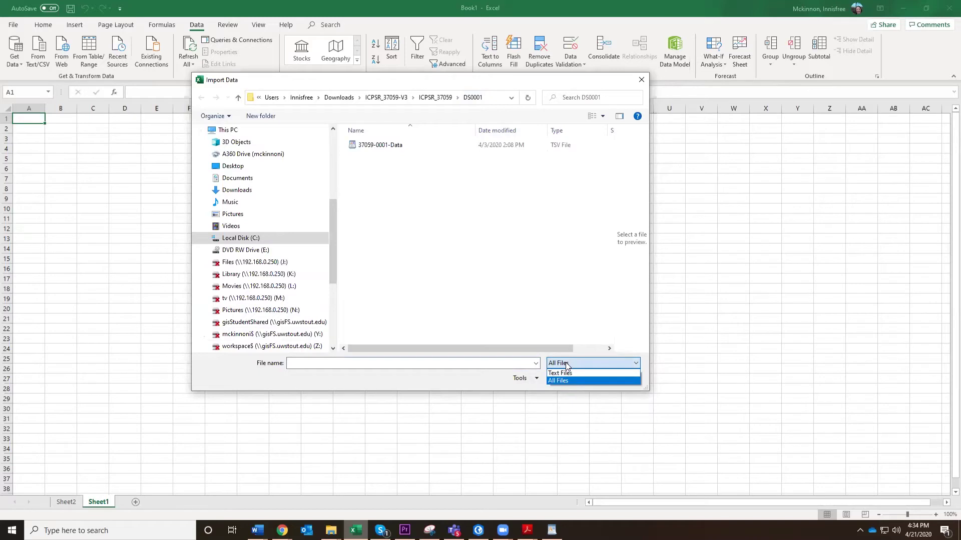
left_click(510, 274)
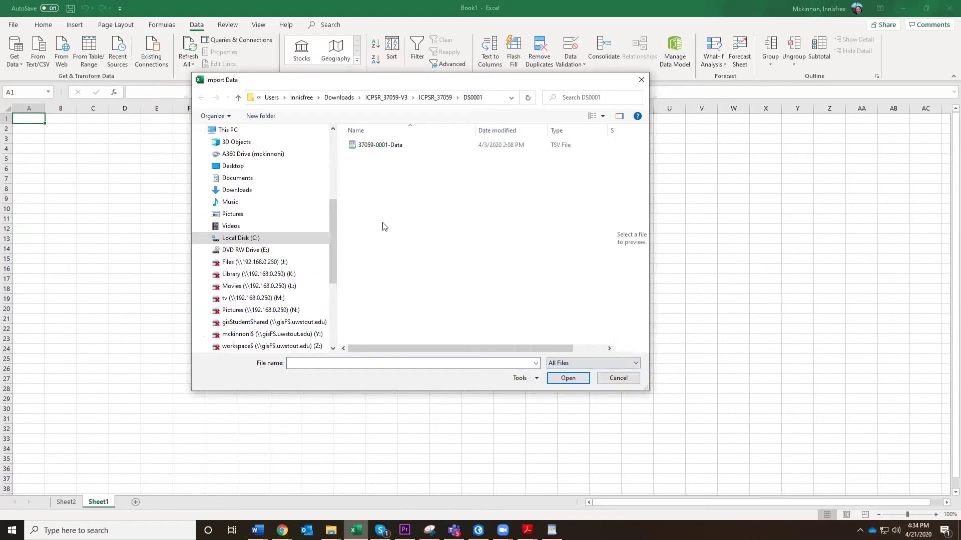
left_click(392, 146)
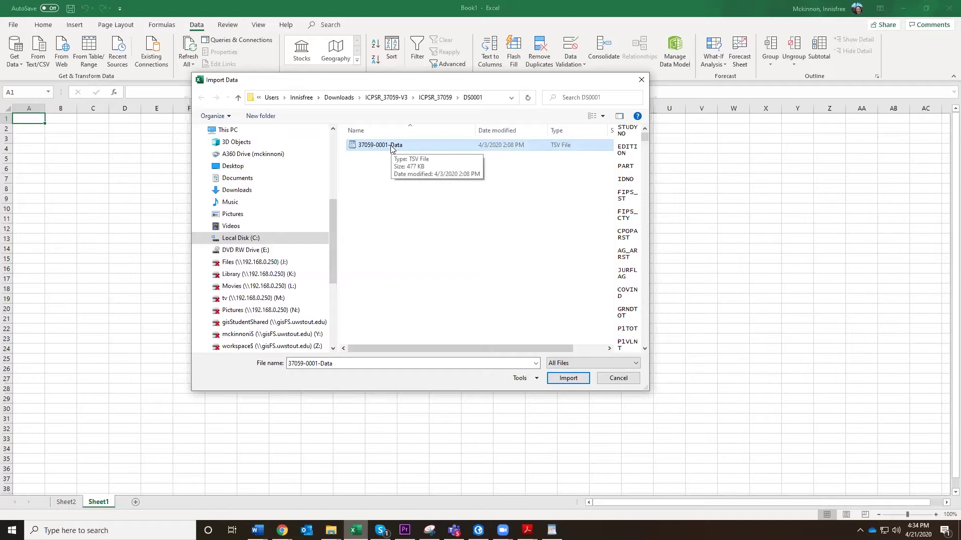
double_click(392, 147)
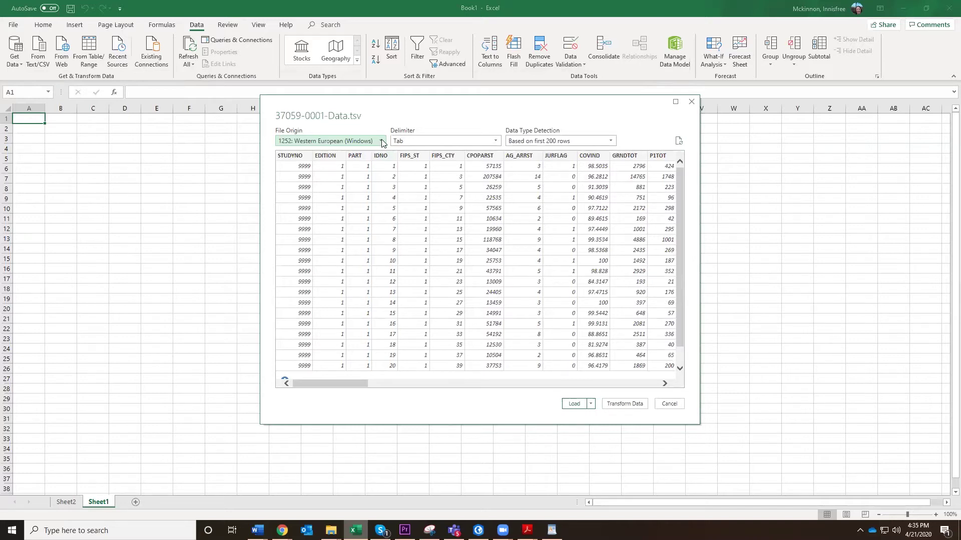
left_click(381, 142)
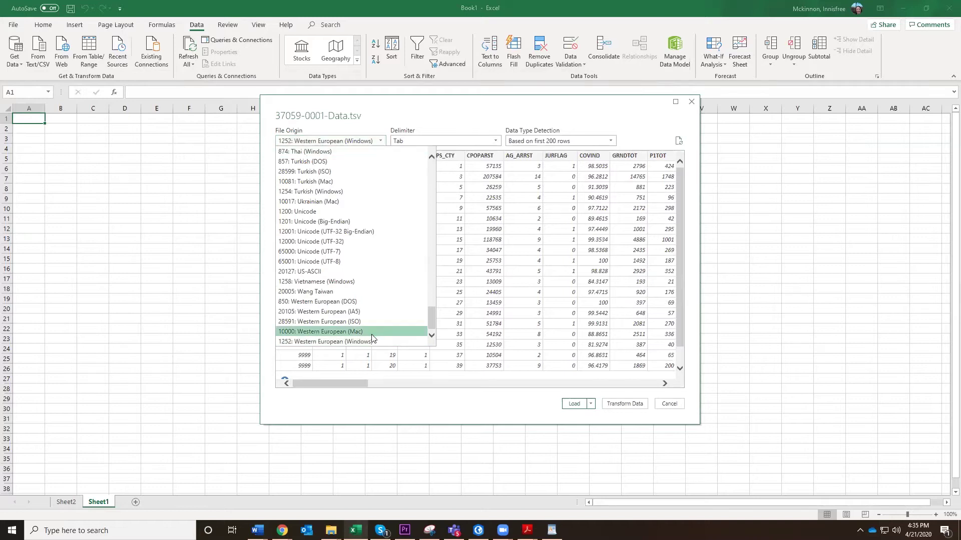
left_click(362, 143)
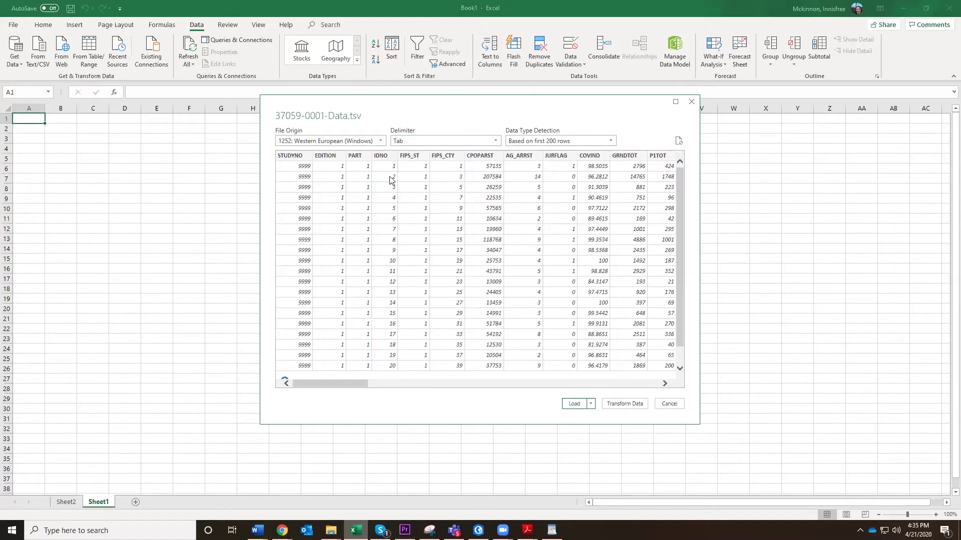
left_click(411, 141)
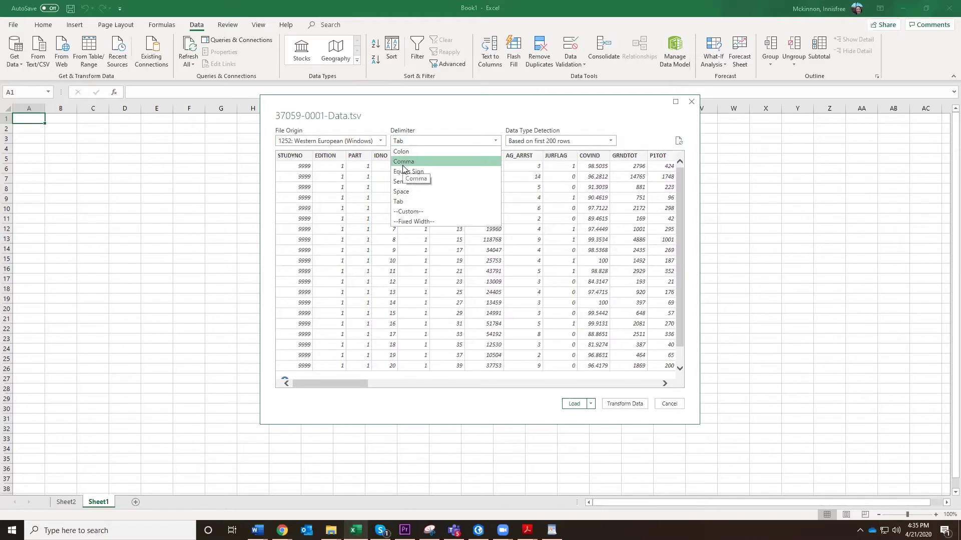
left_click(468, 121)
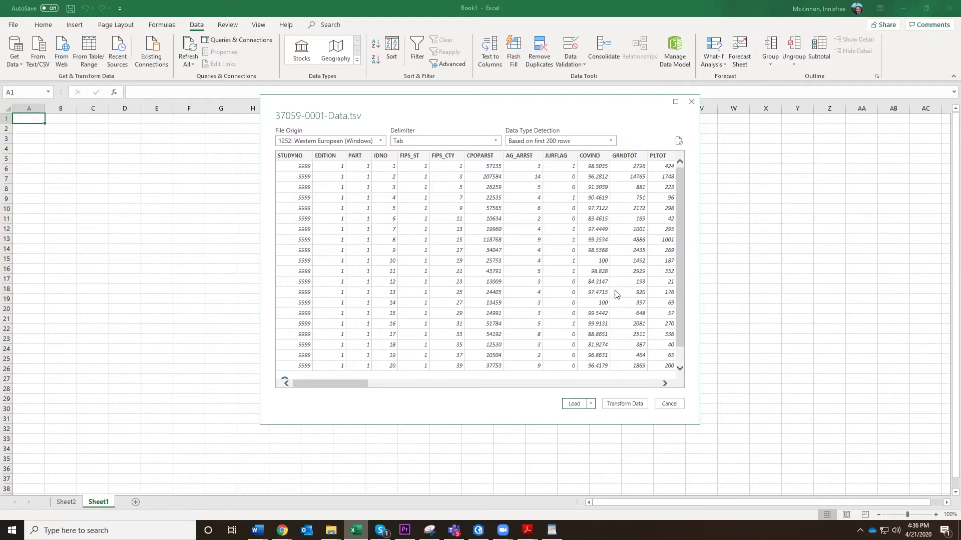
Load the data to a new sheet and close the Queries & Connections pane
left_click(575, 404)
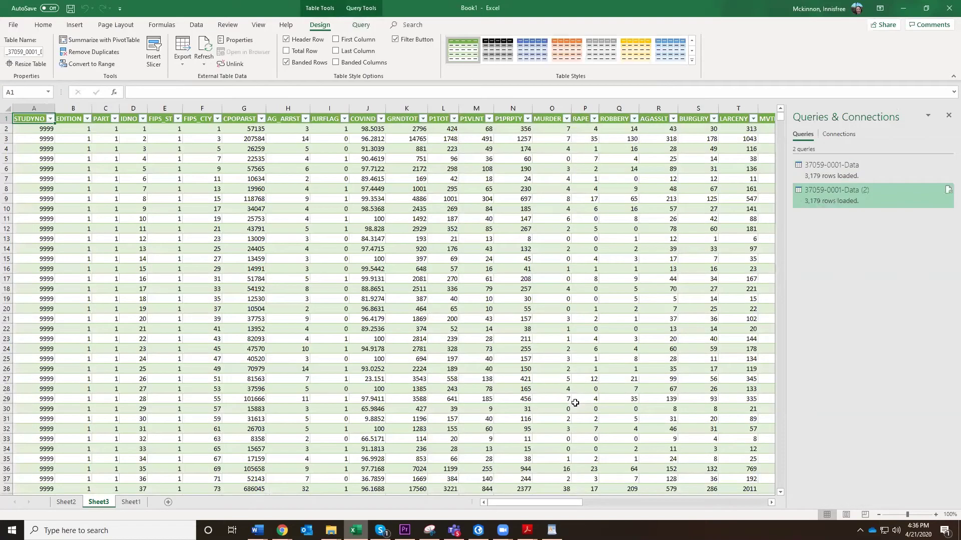
left_click(948, 117)
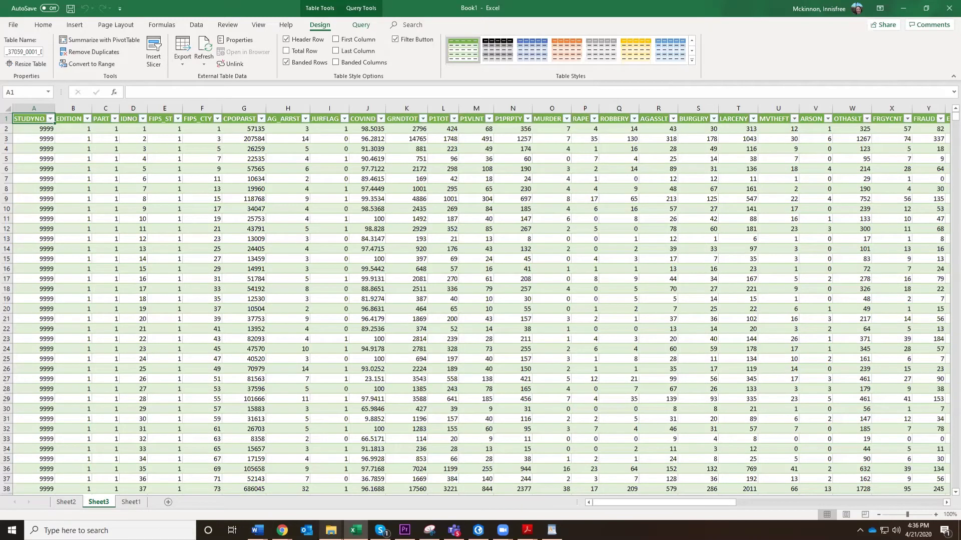
Bring up the crime codebook PDF, move it aside to compare, then minimize it
mouse_move(527, 530)
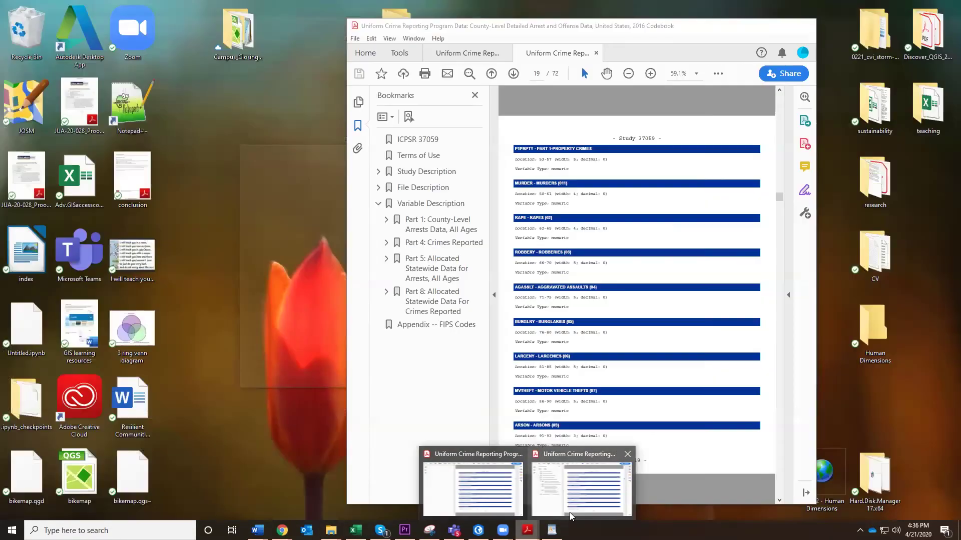
left_click(571, 515)
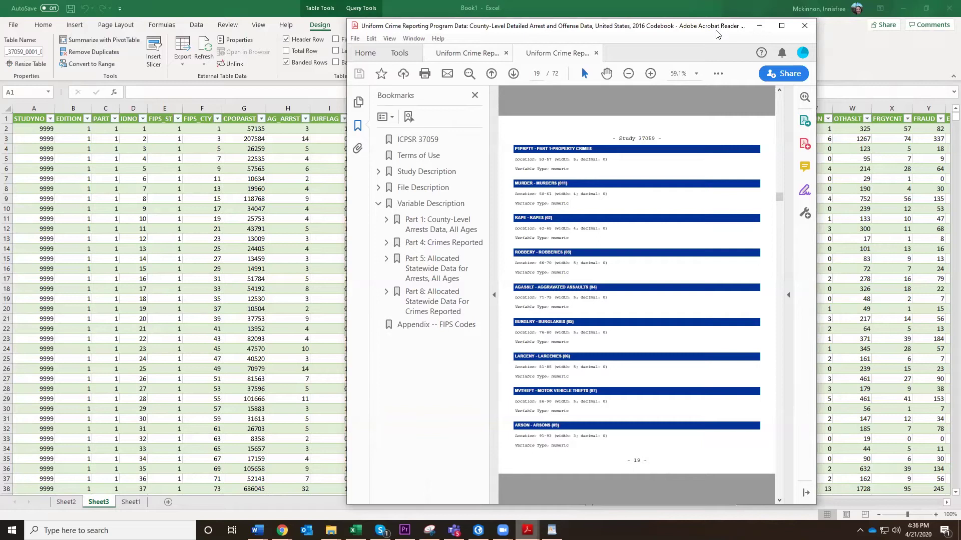
left_click_drag(716, 34, 595, 212)
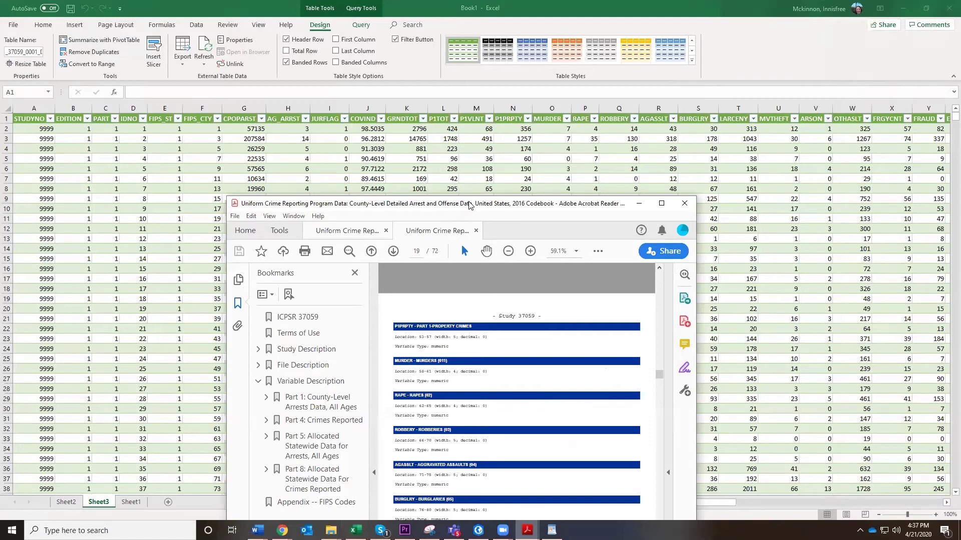
left_click(639, 203)
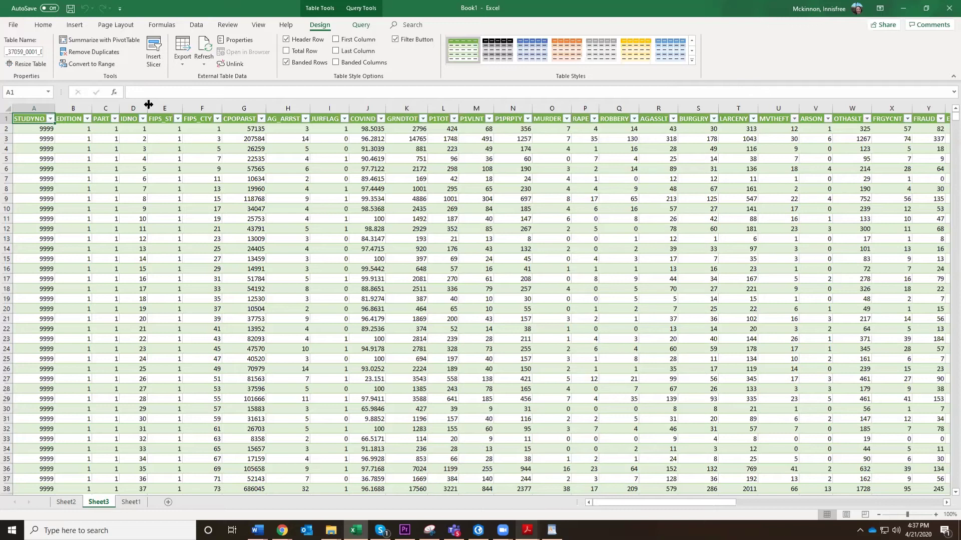
left_click_drag(147, 106, 163, 104)
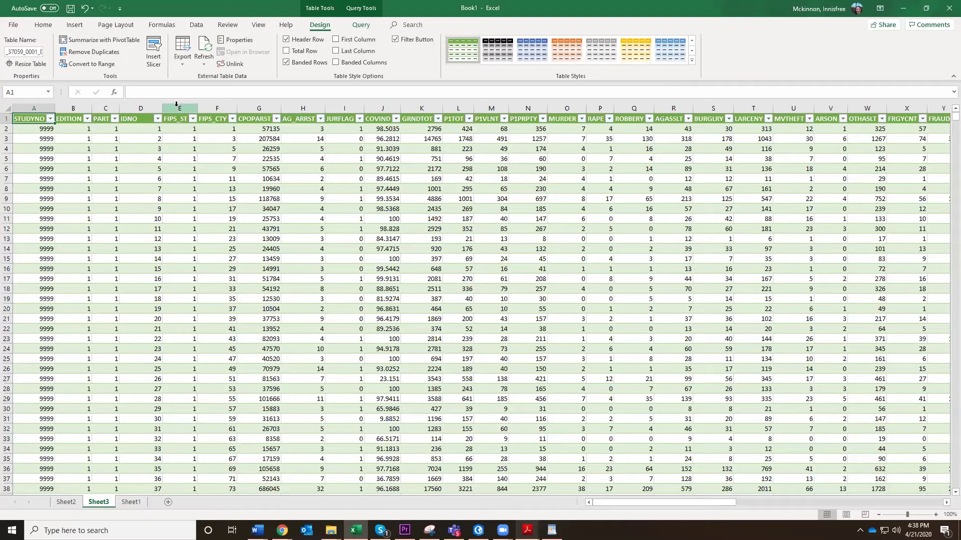
left_click(177, 108)
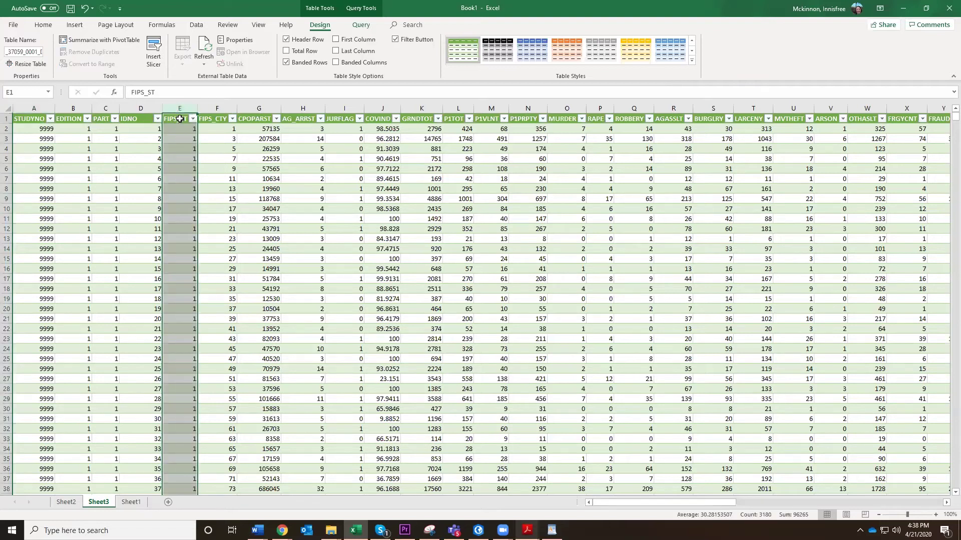
left_click(205, 109)
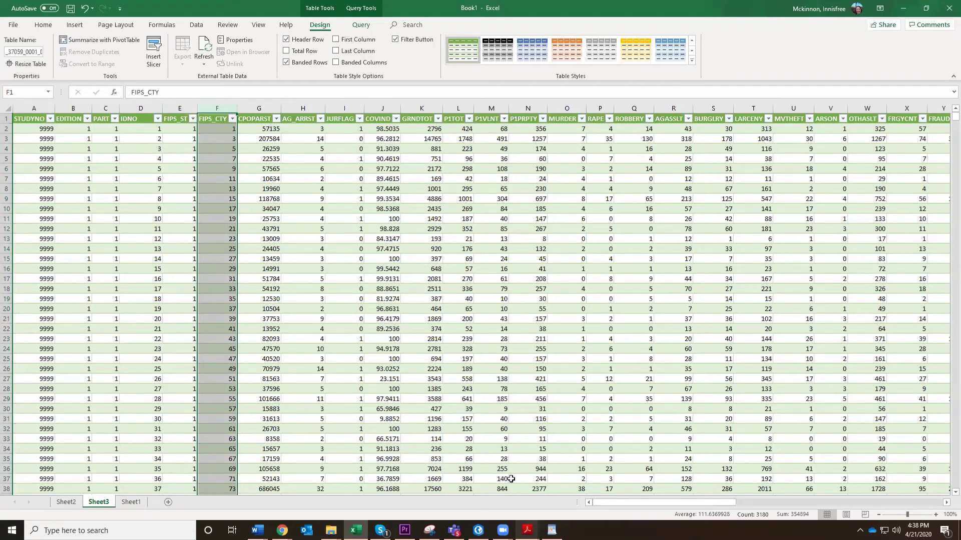
Switch to the CitiesCrime map in ArcGIS Pro and open the USA_Counties layer's options
left_click(478, 530)
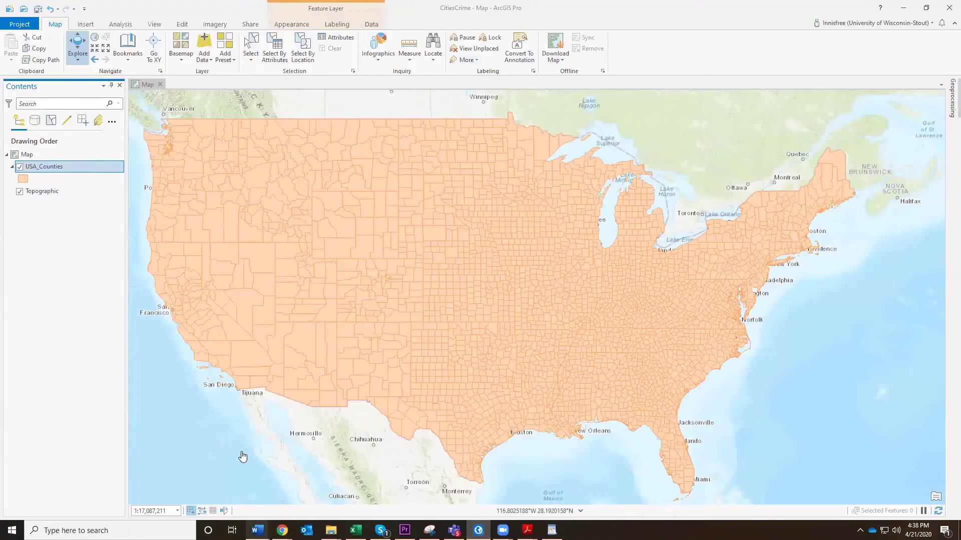
right_click(49, 167)
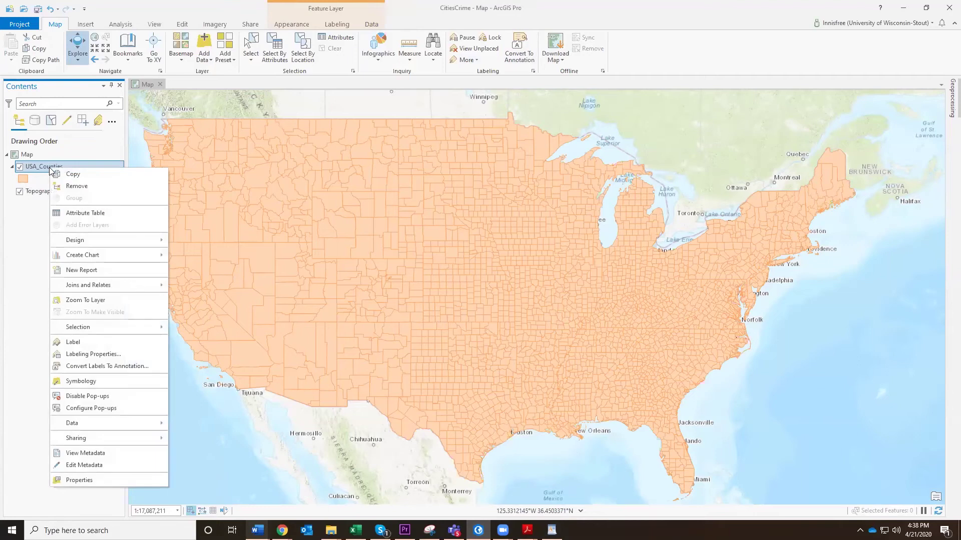
Open the USA_Counties attribute table, inspect Maui's FIPS value, then return to Excel
left_click(84, 216)
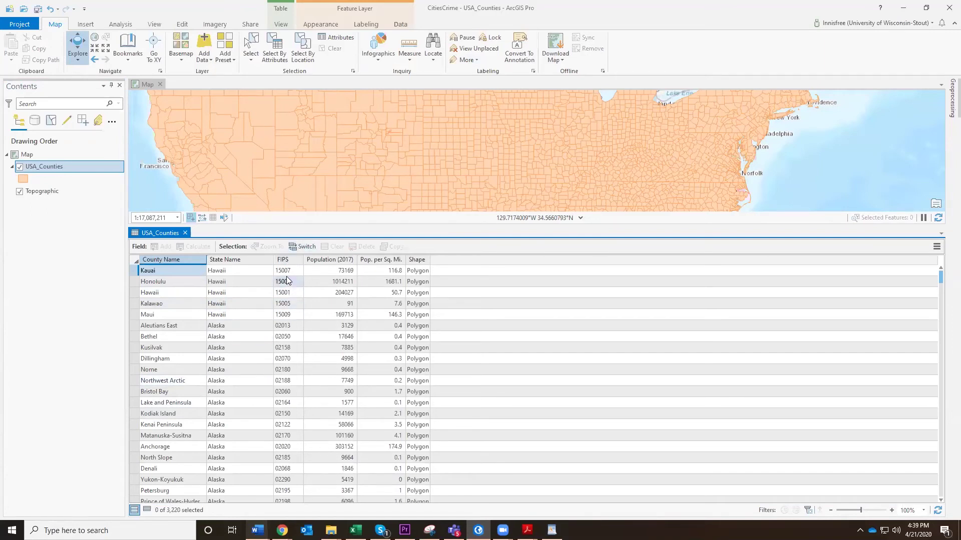
mouse_move(288, 265)
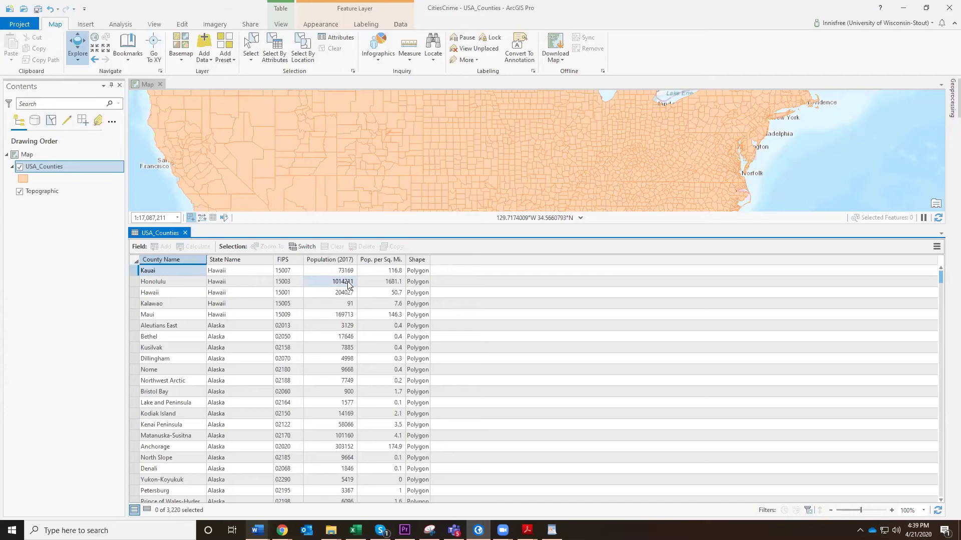
key("Down")
key("Down")
key("Down")
key("Left")
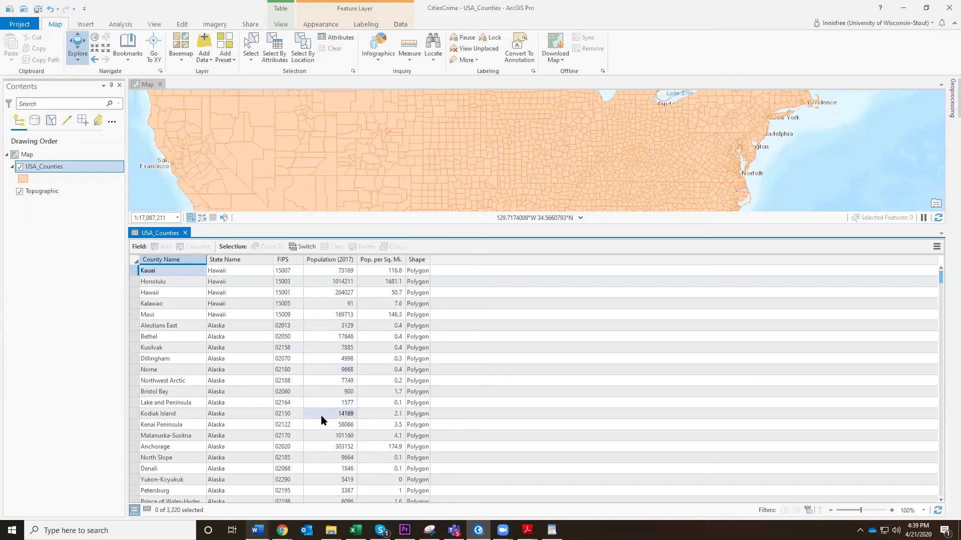
left_click(355, 530)
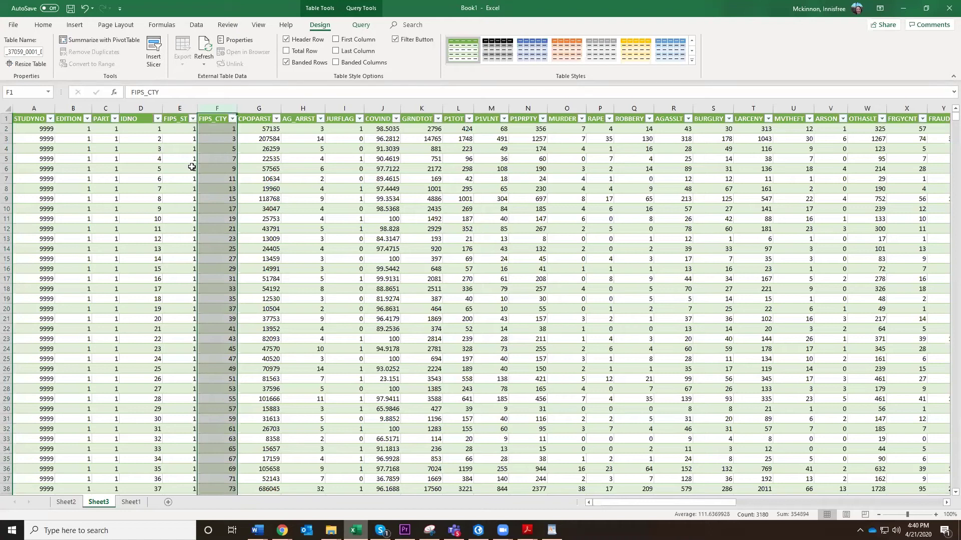
left_click(7, 118)
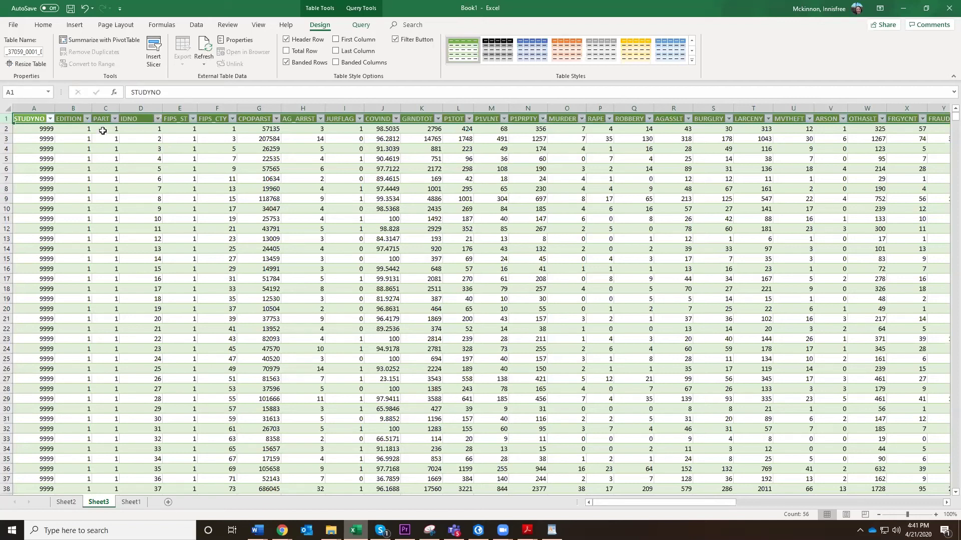
left_click(190, 171)
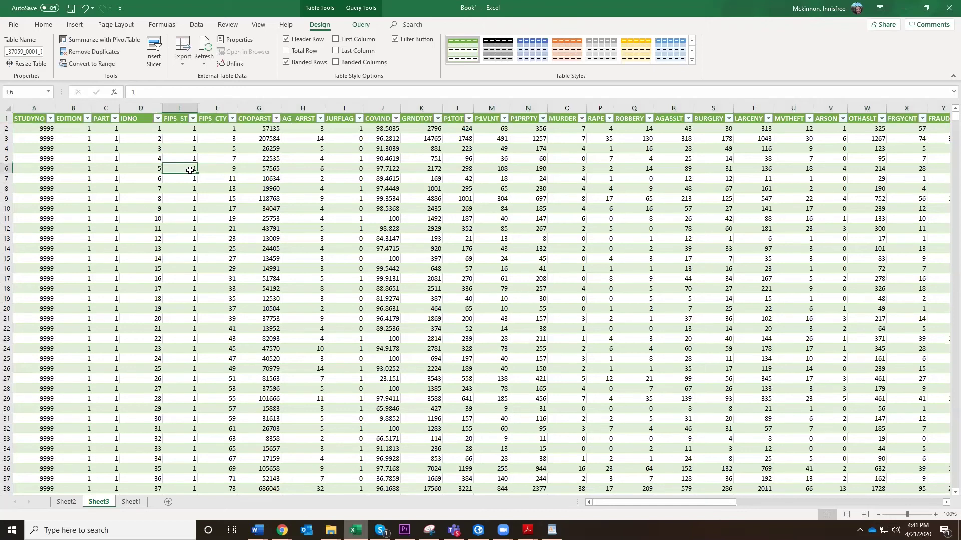
left_click(181, 105)
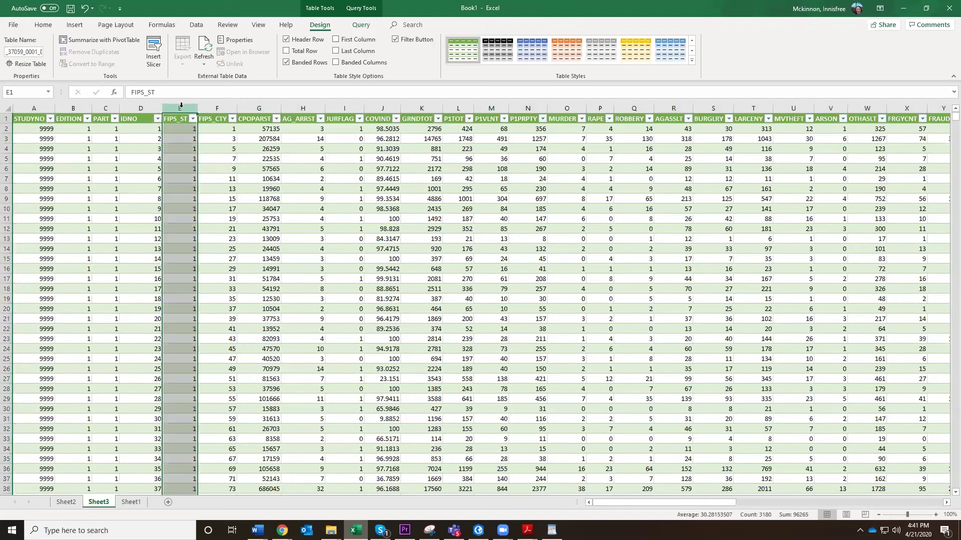
left_click(221, 108)
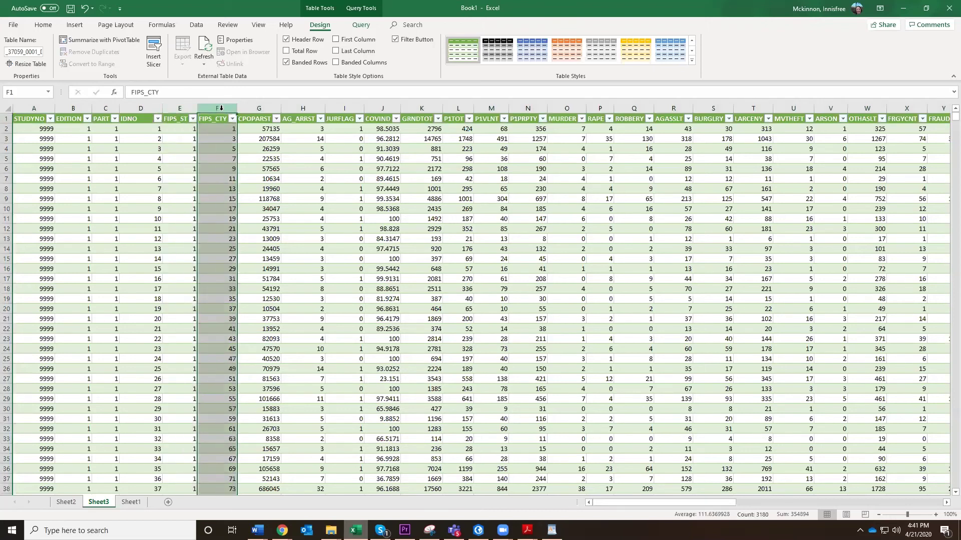
left_click(175, 108)
left_click(212, 109)
left_click(179, 111)
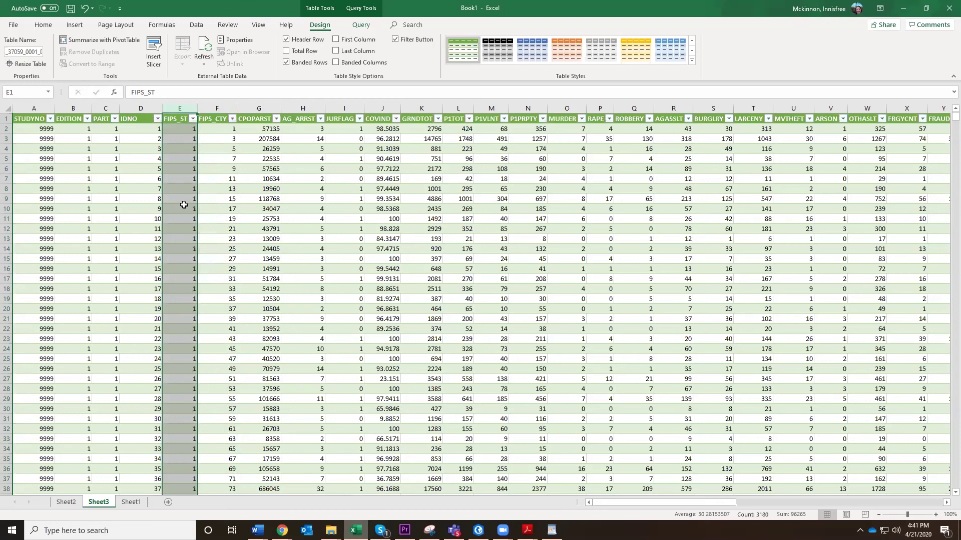
left_click(205, 108)
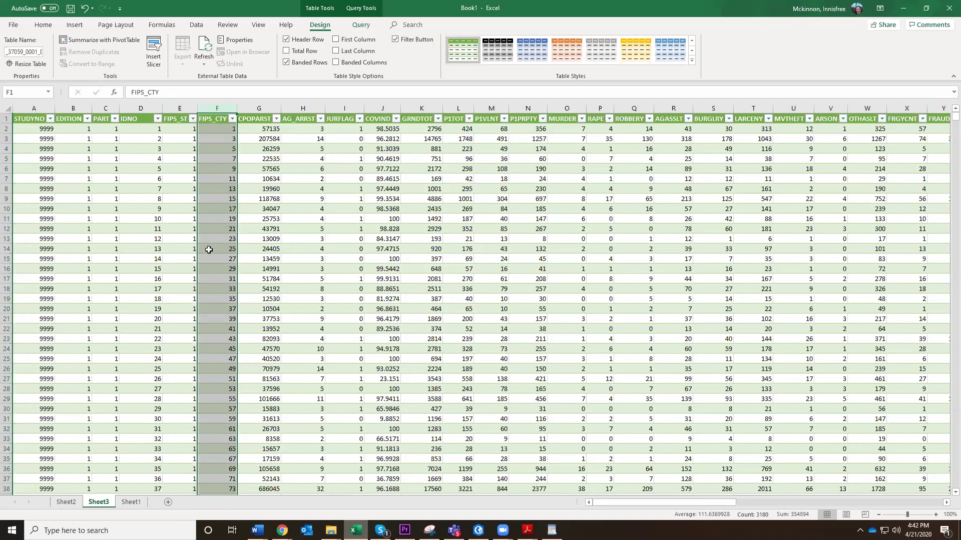
Format the FIPS_CTY column (F) as Text
right_click(212, 109)
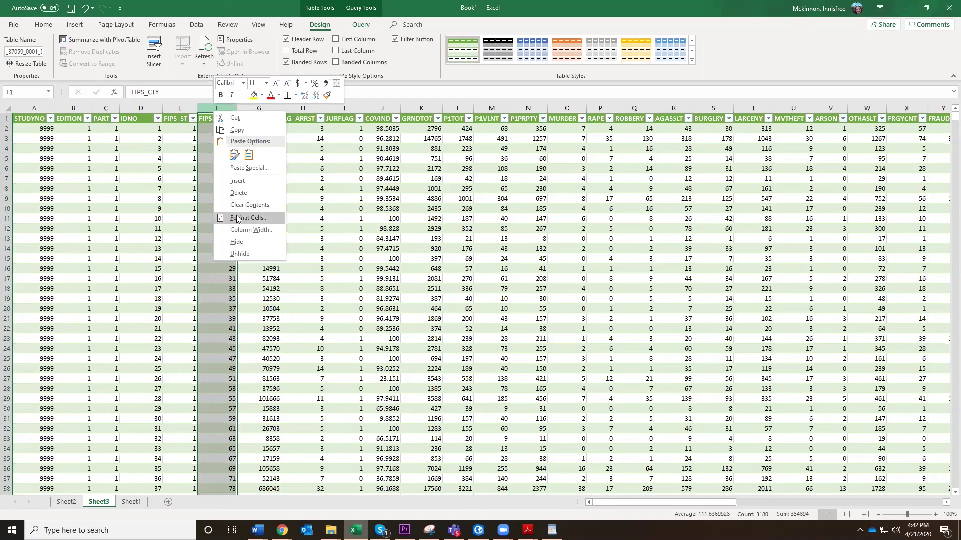
left_click(201, 109)
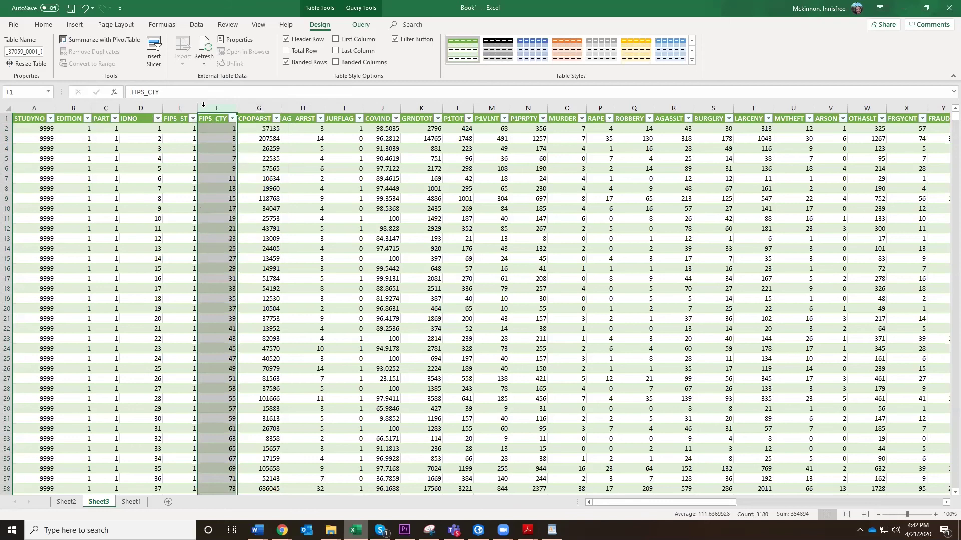
right_click(213, 108)
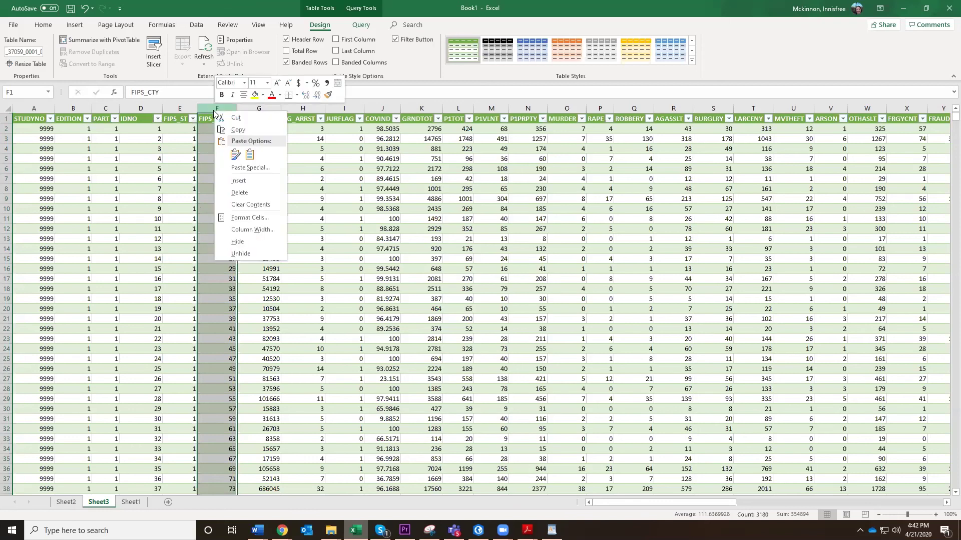
left_click(244, 218)
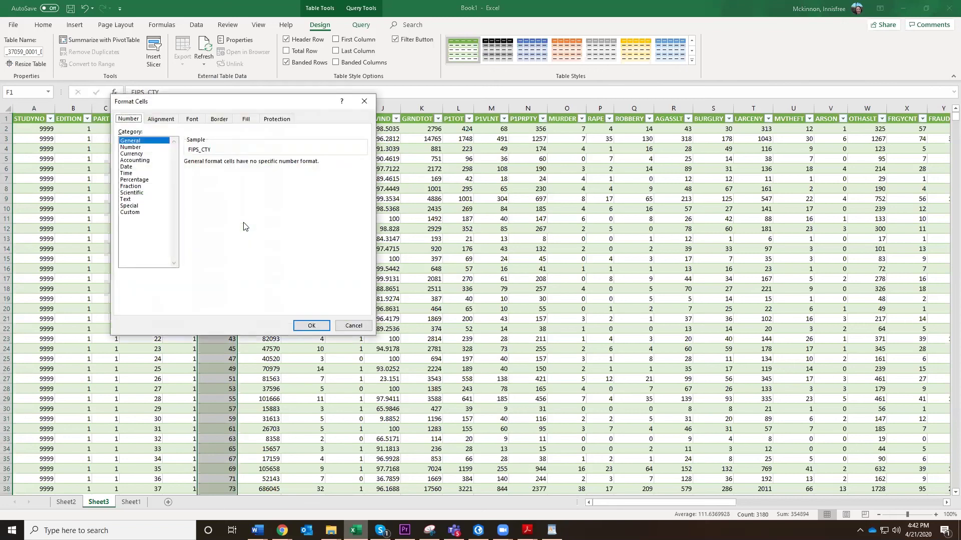
left_click(125, 200)
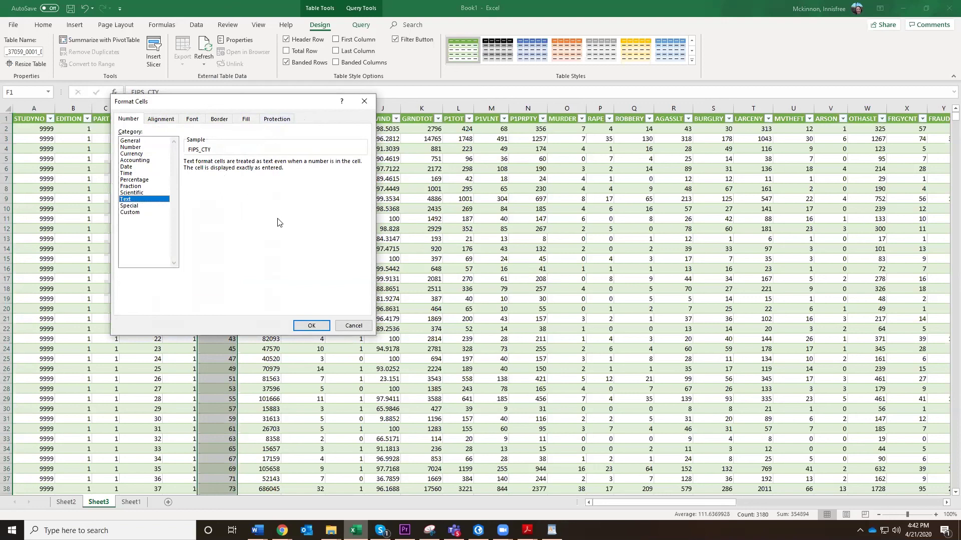
left_click(318, 323)
Format the FIPS_ST column (E) as Text
right_click(181, 112)
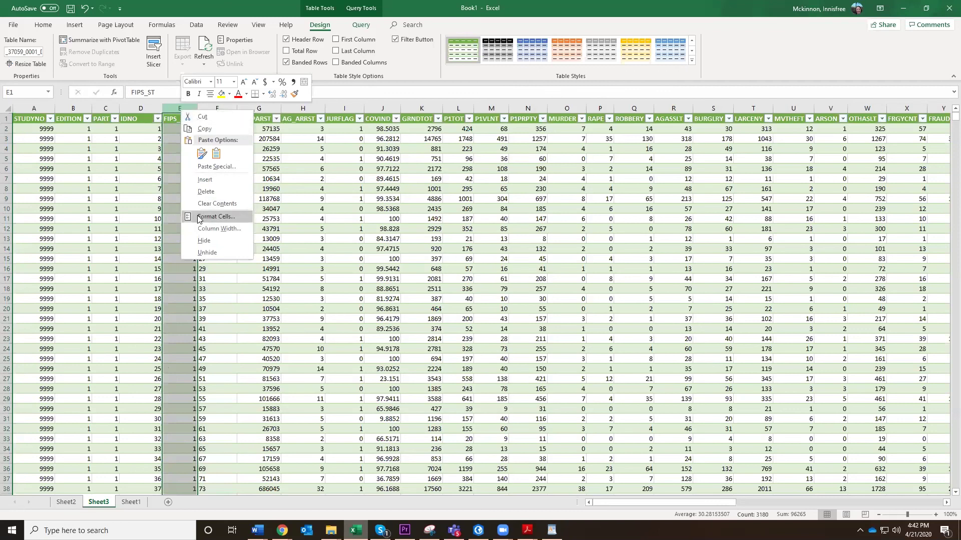
left_click(199, 217)
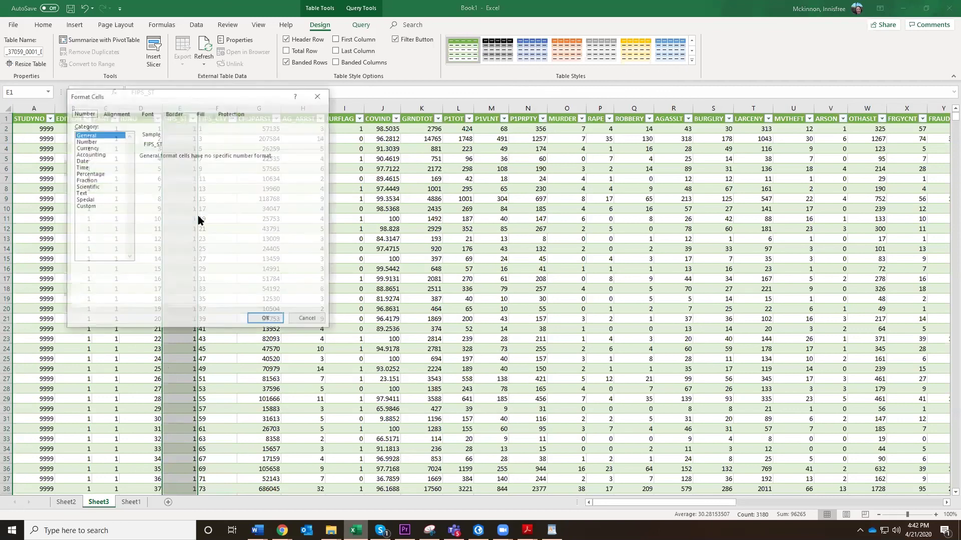
left_click(83, 193)
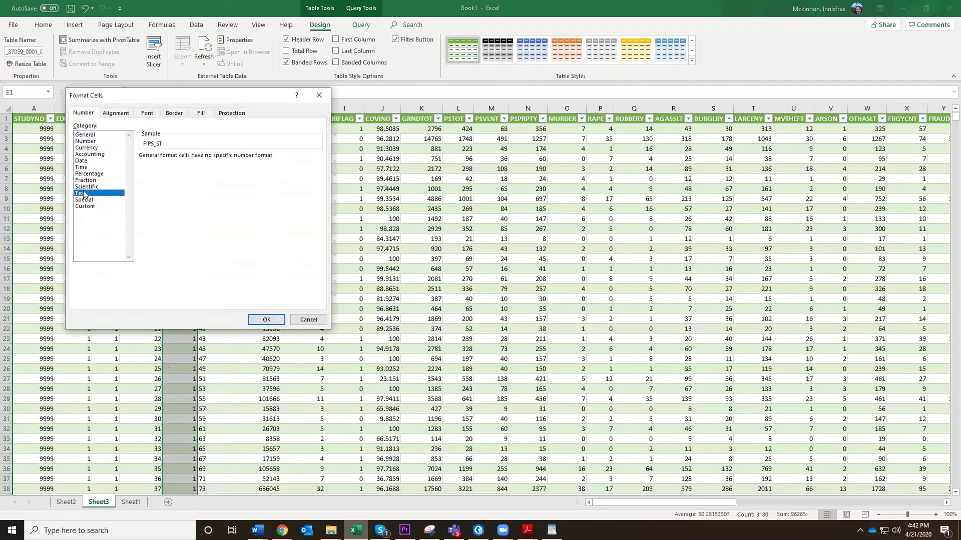
left_click(267, 320)
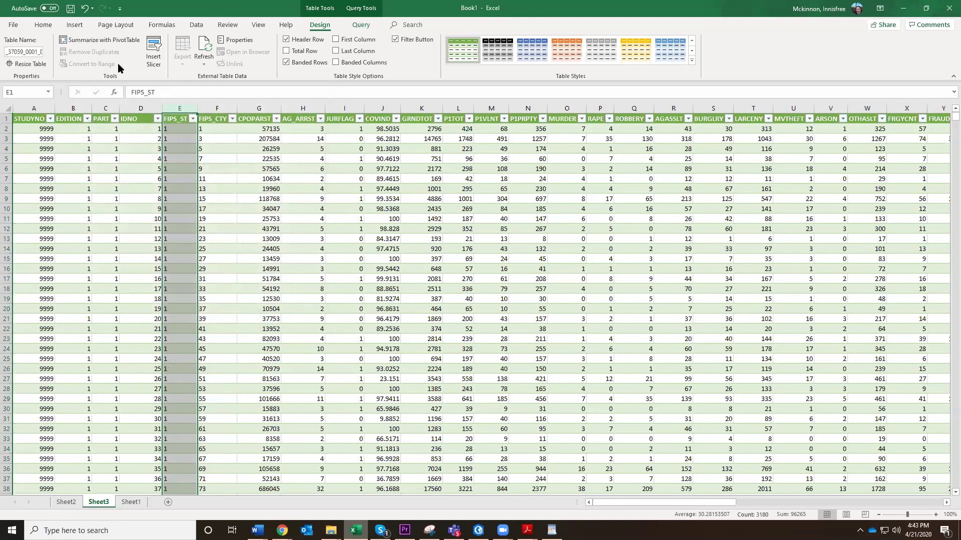
Save As with file name Crime_Import into the CitiesCrime project folder
left_click(12, 29)
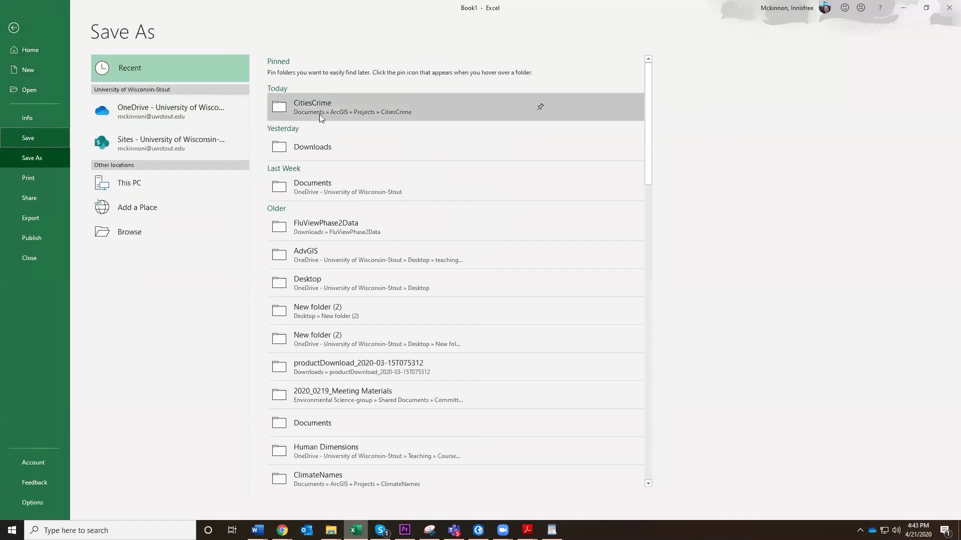
left_click(312, 104)
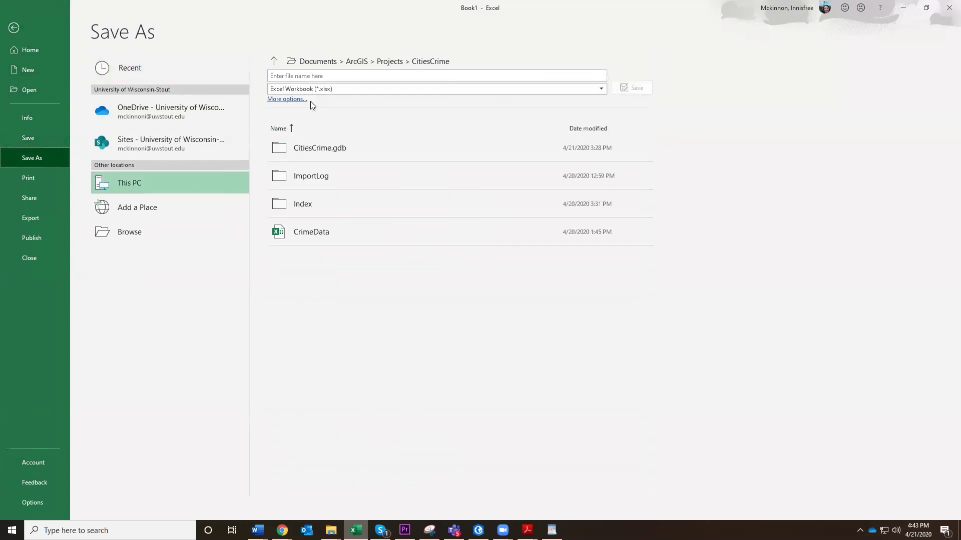
left_click(301, 75)
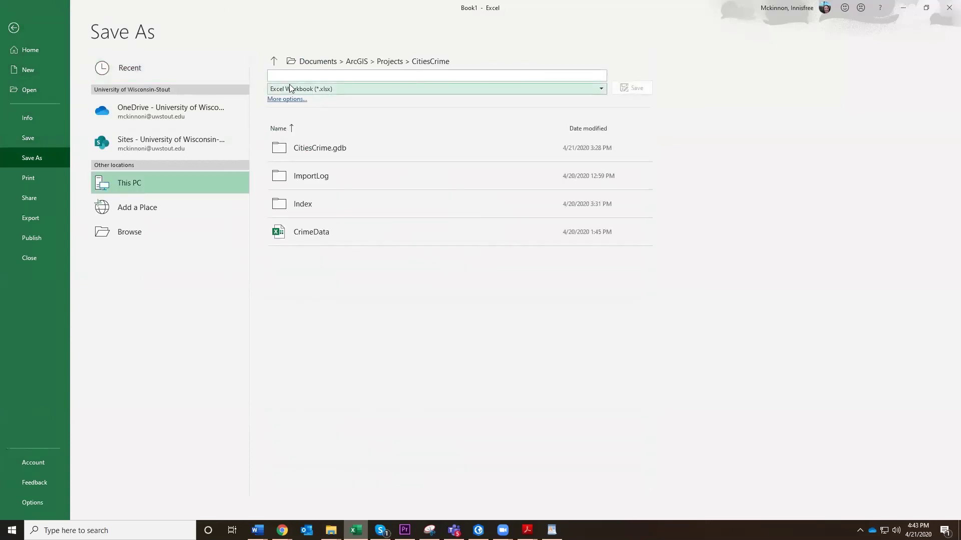
type("Crime_Import")
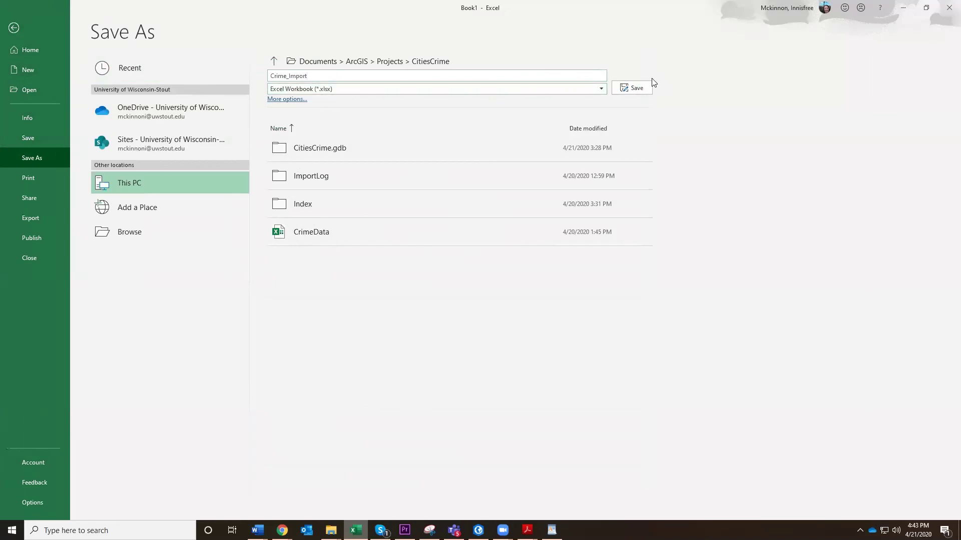
left_click(634, 88)
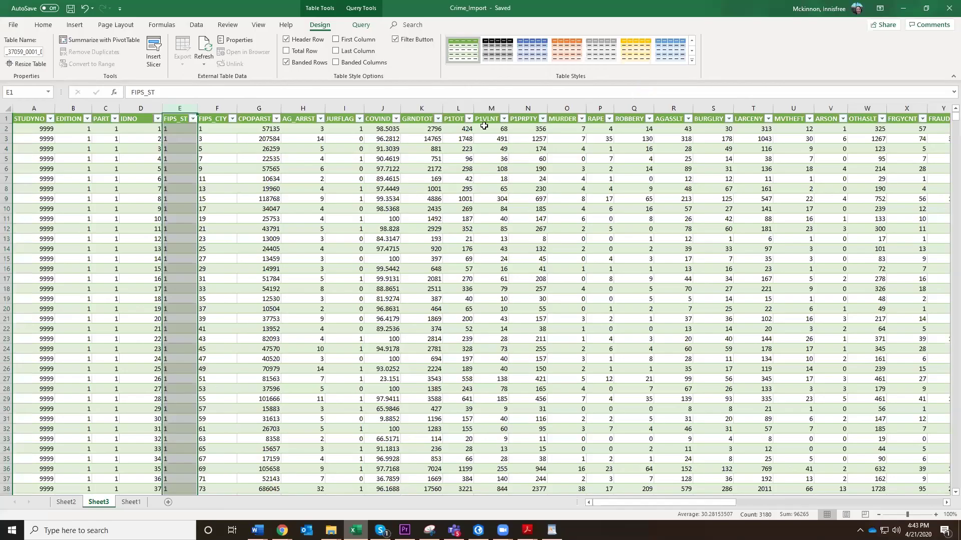